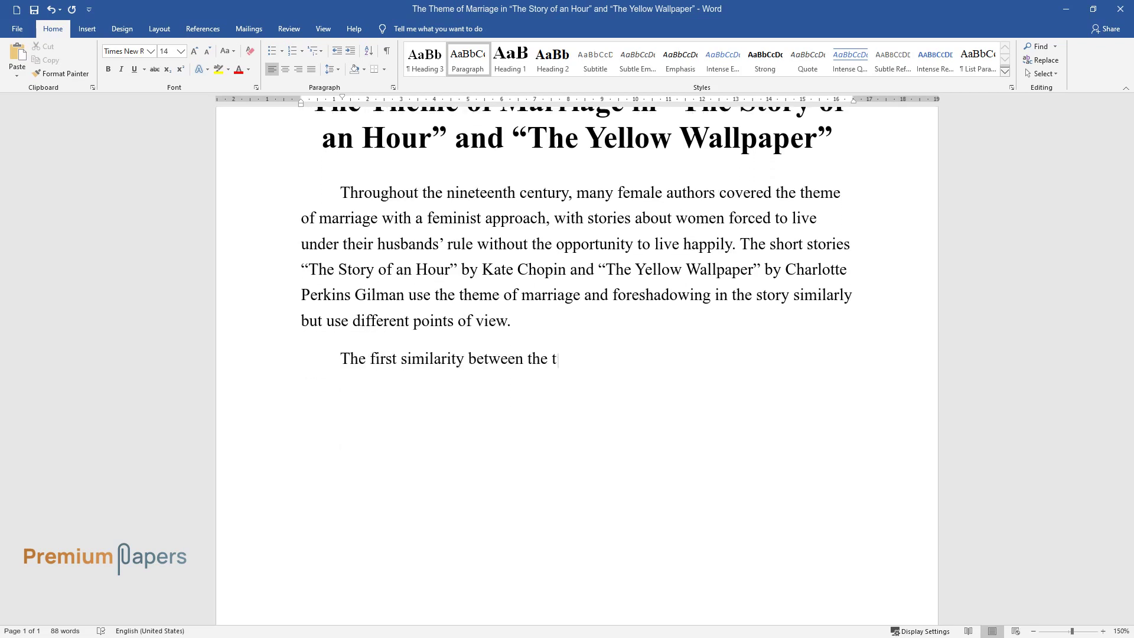
Type the text opening with 'The first similarity between the two short stories presented for the reader'.
{"action": "type", "text": "wo short stories presented for the reader is the theme of marriage and lack of freedom for married women. The main character of Gilman's story is severely suppressed by the will of her husband, a physician who thinks that her opinion of her being sick is invalid and proceeds to diagnose her with hysteria. The text of the character’s writings refers to the husband’s opinion and recommendations multiple times, emphasizing to the reader that the character mainly acts according to her husband's directions and never violates his instructions. For example, in her writings, the woman notes her husband saying that her story-making is “a nervous weakness” and suggests his wife stop writing. However, the reader could feel that the main character does not show any disapproval of her husband’s actions. Moreover, the reader could feel that both partners"}
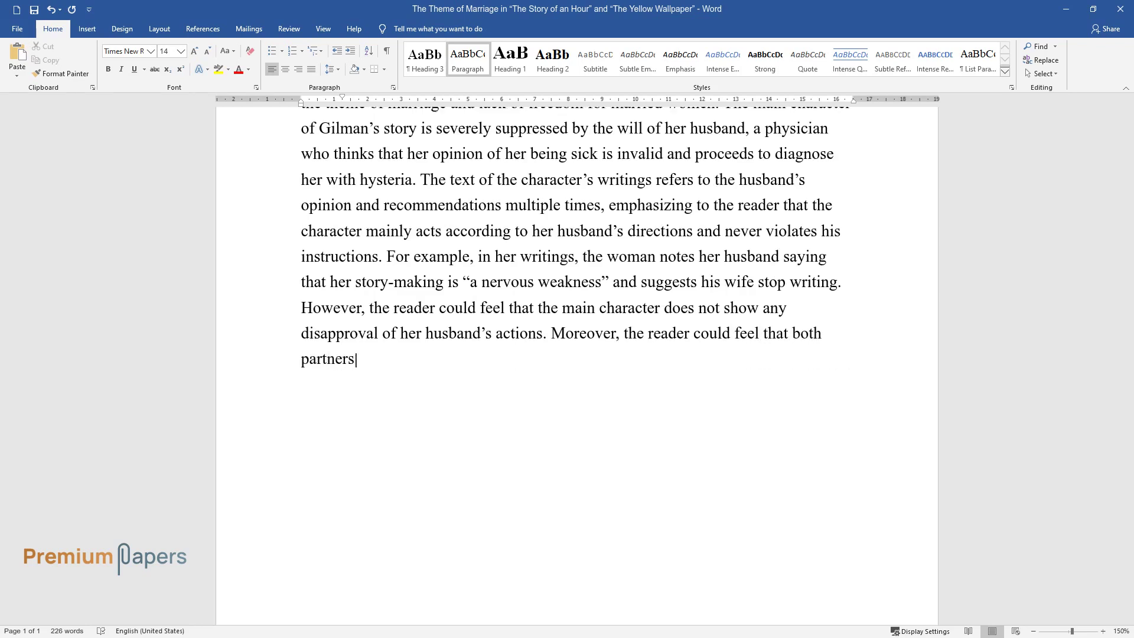
{"action": "type", "text": " love and care for each other with the way the "}
{"action": "type", "text": "wife respects her husband, and the husband cal"}
{"action": "type", "text": "d “darling.” Nevertheless, the husba"}
{"action": "type", "text": "nd ignores the wife"}
{"action": "type", "text": "’s request to change the room, and the wallpap"}
{"action": "type", "text": "er, or even leave the house earlier."}
End the Gilman paragraph after '...or even leave the house earlier.' and start a new paragraph.
{"action": "key", "text": "Return"}
Write 'The same dynamics of occasional affection...' about Mrs. Mallard, then begin a new paragraph.
{"action": "type", "text": "The same dynamics of occasional affection occur in"}
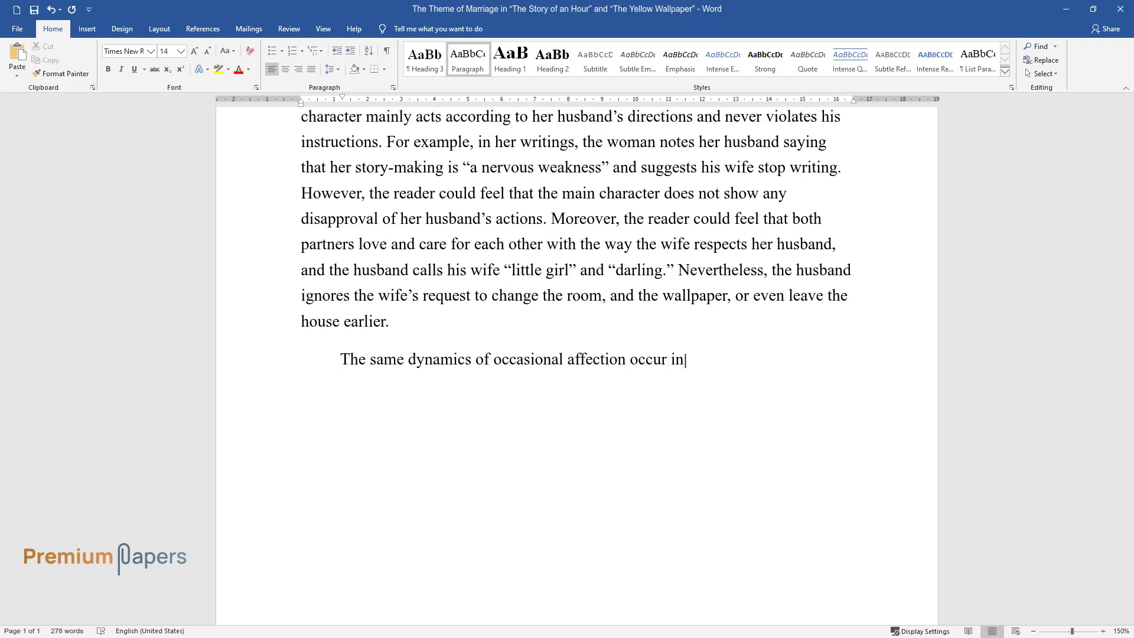
{"action": "type", "text": " the main character of Chopin's story"}
{"action": "type", "text": ". The author emphasizes the image of"}
{"action": "type", "text": " Mrs. Mallard being joyful for the opp"}
{"action": "type", "text": "ortunity of her husband leaving her but weepin"}
{"action": "type", "text": "g upon imagining the hands o"}
{"action": "type", "text": "f her husband \"folded in de"}
{"action": "type", "text": "ath.\" The author even points directly that Mrs."}
{"action": "type", "text": " Mallard loved him \"sometimes\" and th"}
{"action": "type", "text": "at love does not compare now to the \"strongest "}
{"action": "type", "text": "impulse of her being.\" Thus, both wom"}
{"action": "type", "text": "en never show hate towards their husbands but "}
{"action": "type", "text": "live an unhappy life becaus"}
{"action": "type", "text": "e of their restrictions."}
{"action": "key", "text": "Return"}
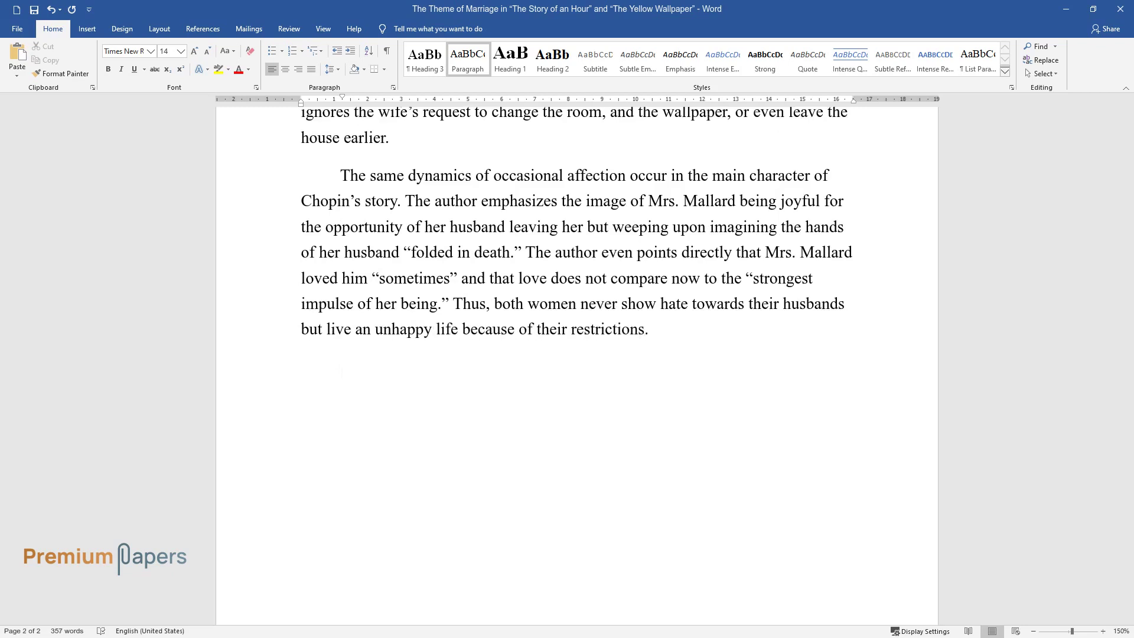
Write 'In addition to the stories being similar...' on foreshadowing, ending with 'tragedy.', then begin a new paragraph.
{"action": "type", "text": "In addition to the stories being similar in the theme"}
{"action": "type", "text": " of marriage and the feminist approach"}
{"action": "type", "text": ", they both have elements of foreshadowing of t"}
{"action": "type", "text": "he dramatic outcomes laid be"}
{"action": "type", "text": "fore the readers. In Chopin's story, the author"}
{"action": "type", "text": " states beforehand that Mrs. Mallard \""}
{"action": "type", "text": "was afflicted with a heart tr"}
{"action": "type", "text": "ouble.\" In Gilman's story, As Gilman's story is more mysterious, confusing, and more fitting to the horror genre, the autho"}
{"action": "type", "text": "r uses foreshadowing to build the tens"}
{"action": "type", "text": "ion of the mental struggles of the main charac"}
{"action": "type", "text": "ter. The mysterious"}
{"action": "type", "text": " stain on the wall, a \"smooch\" that runs around the room, turns ou"}
{"action": "type", "text": "t to be a stain that the main character made he"}
{"action": "type", "text": "rself by crawling on the flo"}
{"action": "type", "text": "or of the room. In both cases"}
{"action": "type", "text": ", the authors use foreshadowing to set the tone"}
{"action": "type", "text": " for the story and emphasize the inev"}
{"action": "type", "text": "itability of the character's tragedy."}
{"action": "key", "text": "Return"}
Write 'Although the stories are similar in elements, theme, and approach...' on Gilman's first-person narration.
{"action": "type", "text": "Although "}
{"action": "type", "text": "the stories are similar in elements, "}
{"action": "type", "text": "theme, and approach, the authors used differen"}
{"action": "type", "text": "t points of view. In her story, Gilma"}
{"action": "type", "text": "n uses the first-person point of view, and the story its"}
{"action": "type", "text": "elf is presented in the form of the main chara"}
{"action": "type", "text": "cter's writings, which offer"}
{"action": "type", "text": "s the reader an opportunity to witness her men"}
{"action": "type", "text": "tal state. On the c"}
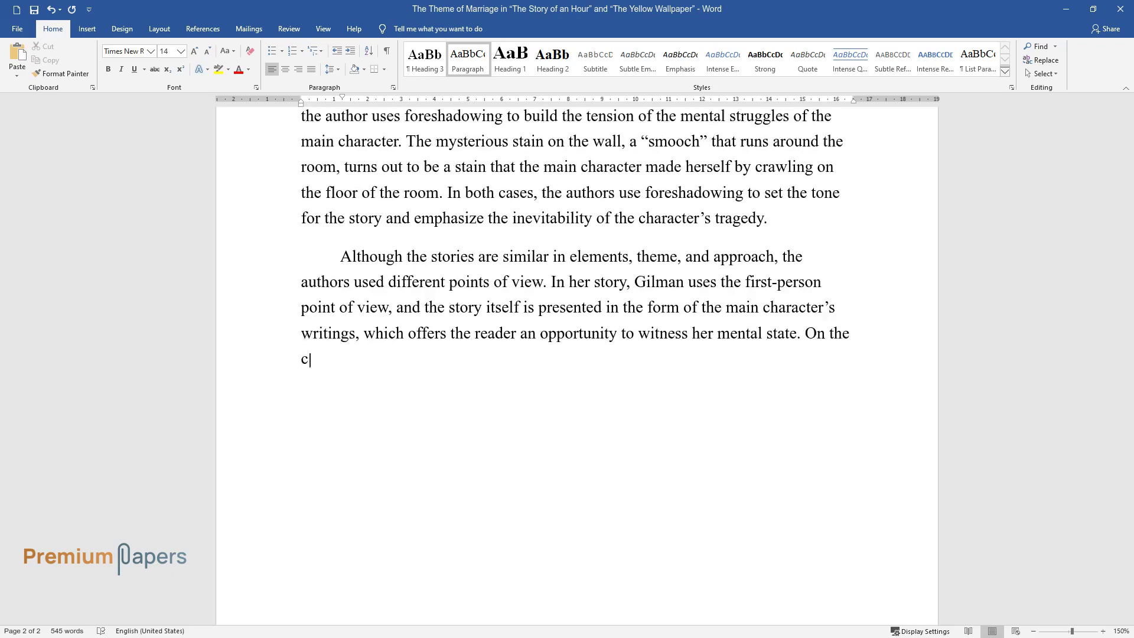
{"action": "type", "text": "ontrary, Chopin uses a third-person point of view to follow the actions of Mrs."}
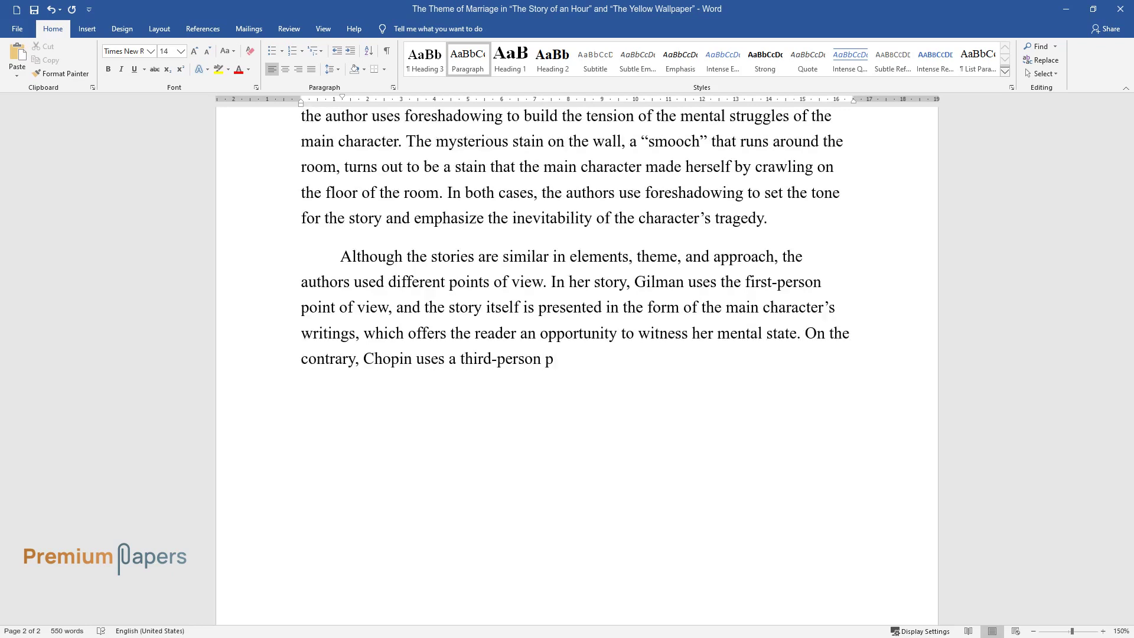